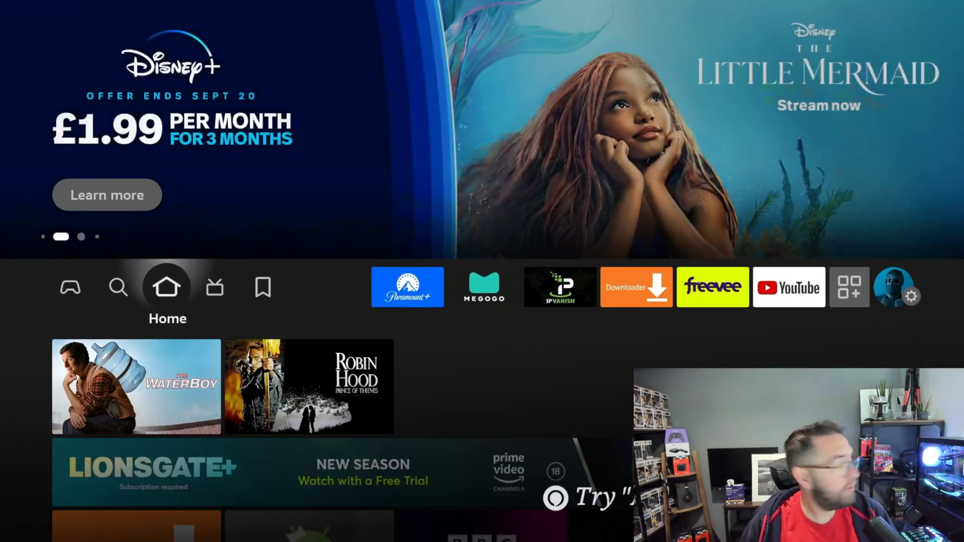
Step: Open Paramount+ by entering the PIN and choosing Launch without Updating
key(Right)
key(Right)
key(Right)
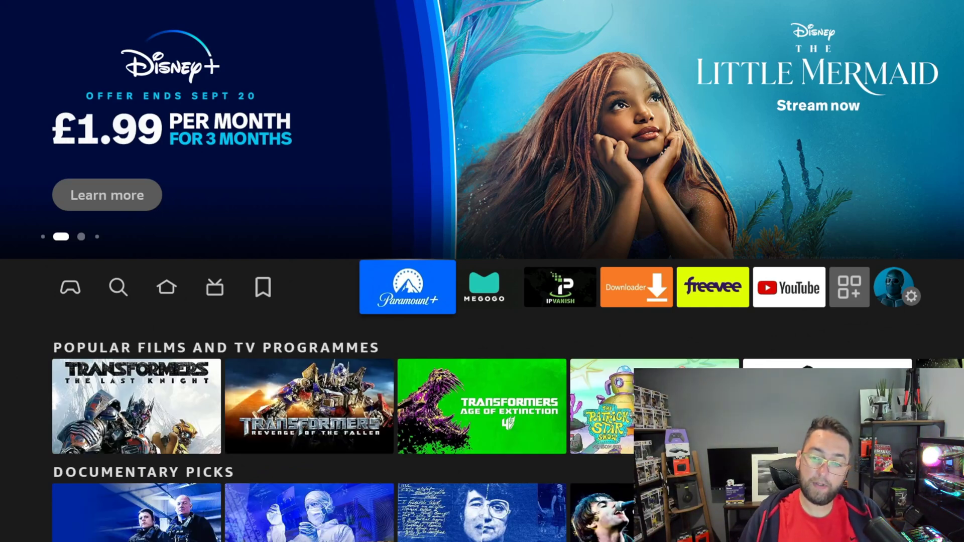
key(Return)
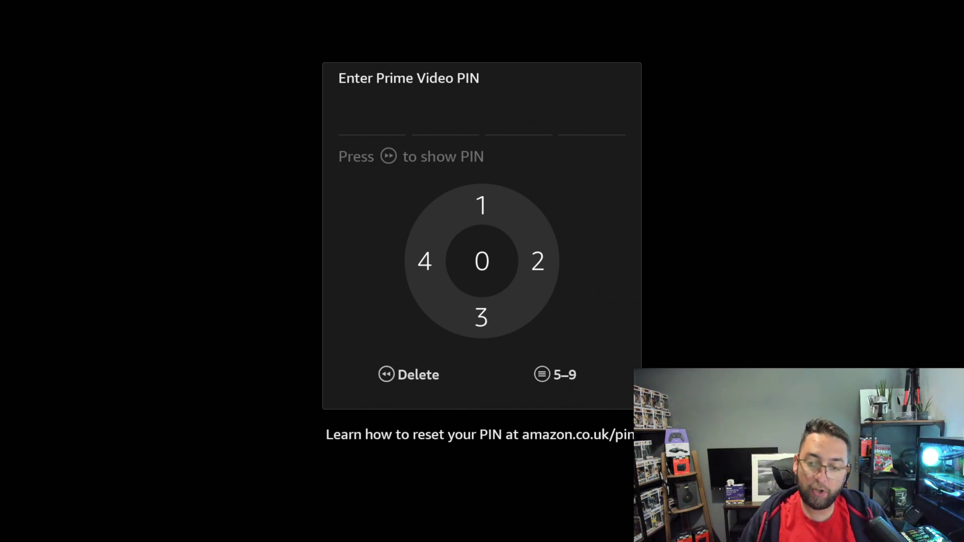
key(Return)
key(Menu)
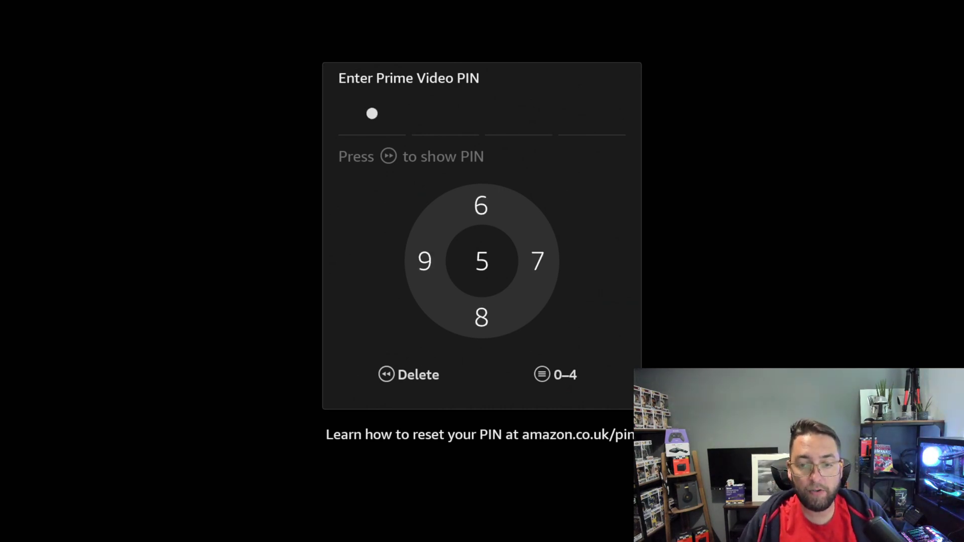
key(Return)
key(Return)
key(Menu)
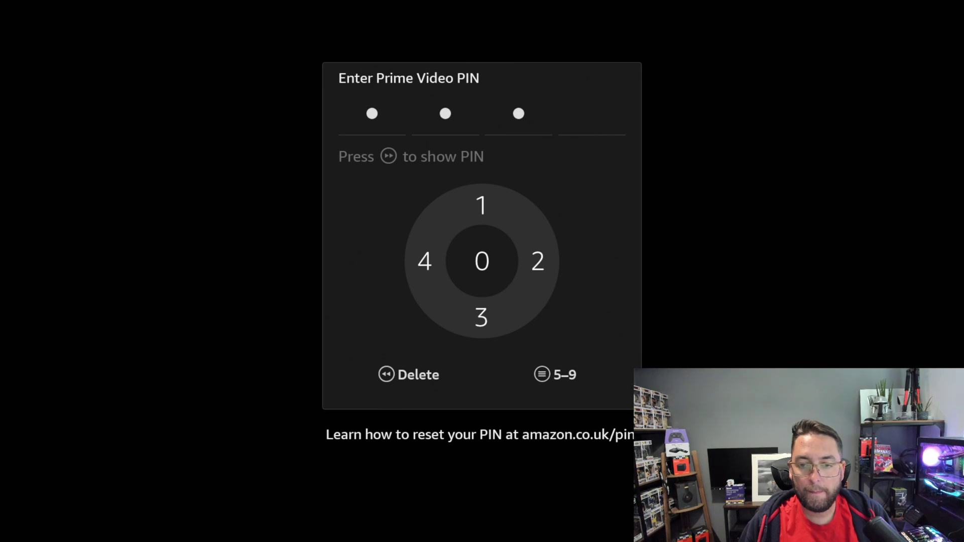
key(Return)
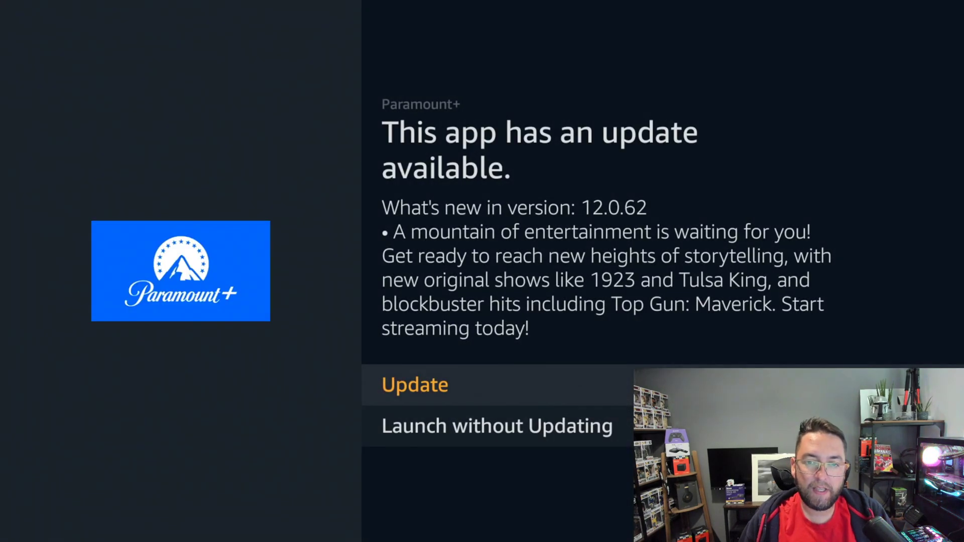
key(Down)
key(Return)
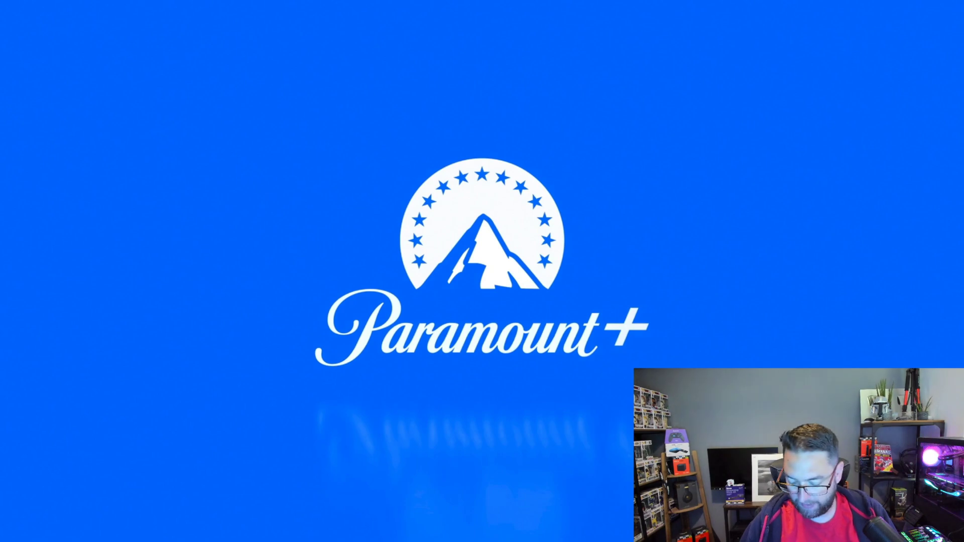
Step: Return Home, relaunch Paramount+ to show the PIN prompt, then cancel it back to Home
key(Home)
key(Right)
key(Right)
key(Right)
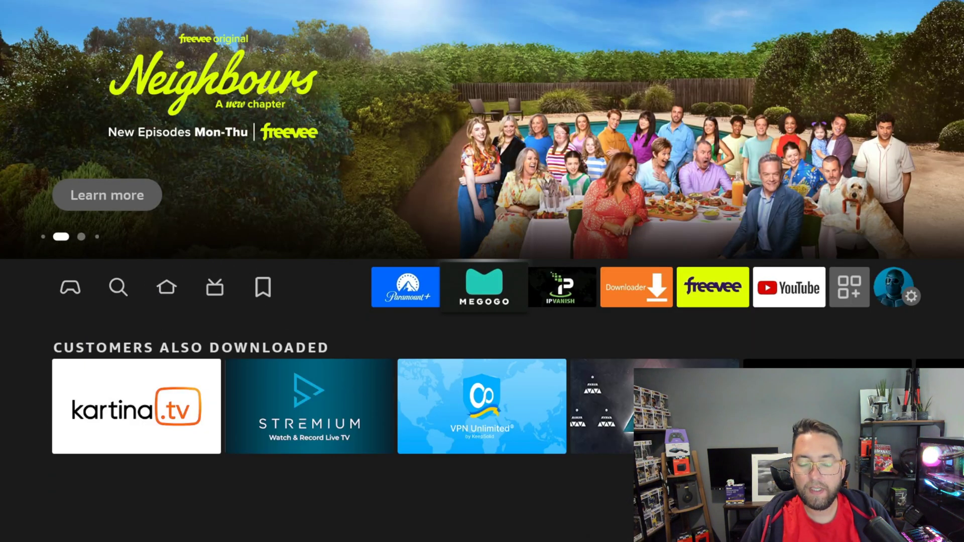
key(Return)
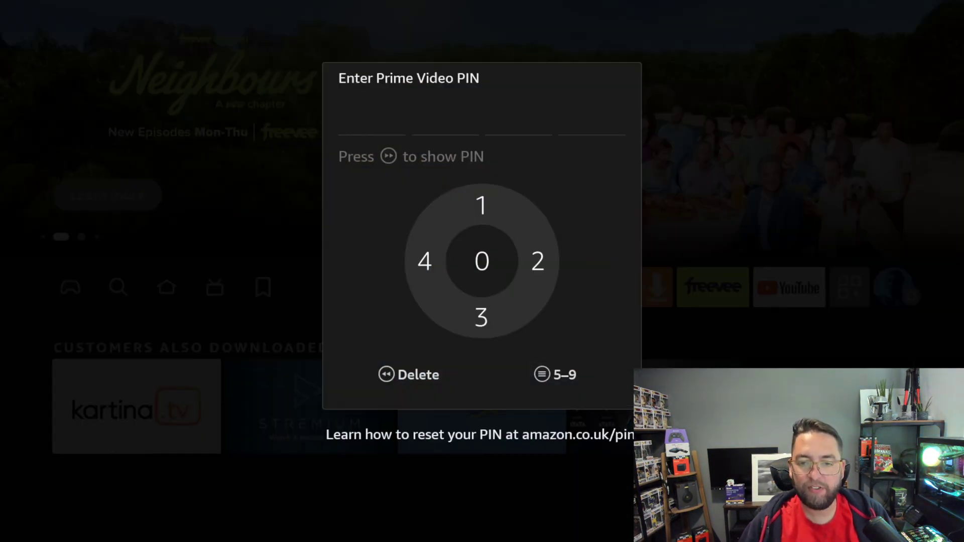
key(Home)
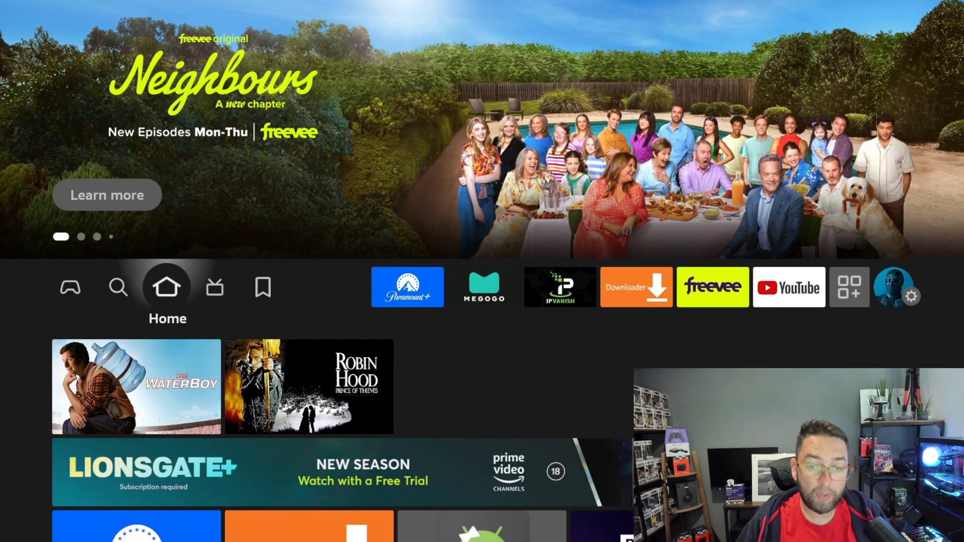
key(Right)
key(Left)
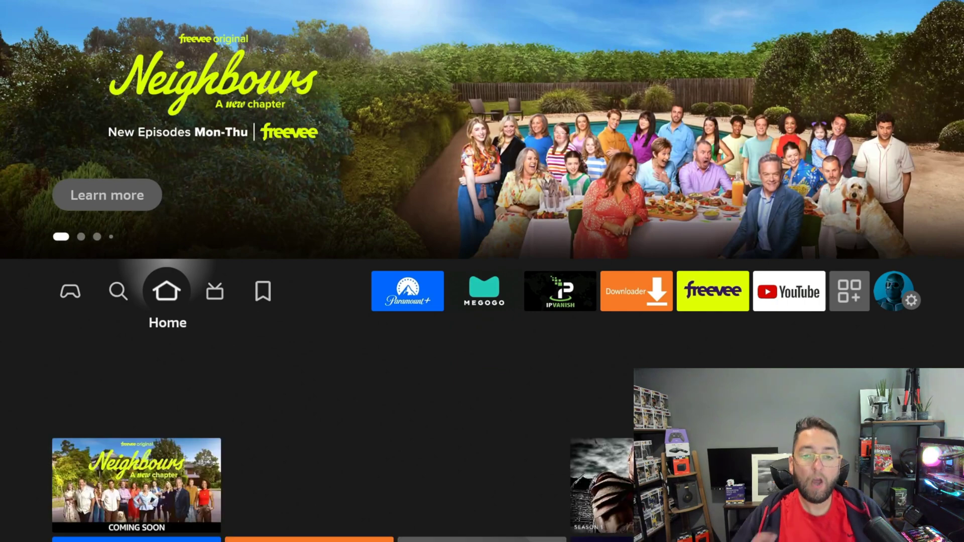
Step: Go to Settings > Preferences > Parental Controls, which shows controls set to OFF
key(Right)
key(Right)
key(Right)
key(Right)
key(Right)
key(Right)
key(Right)
key(Right)
key(Right)
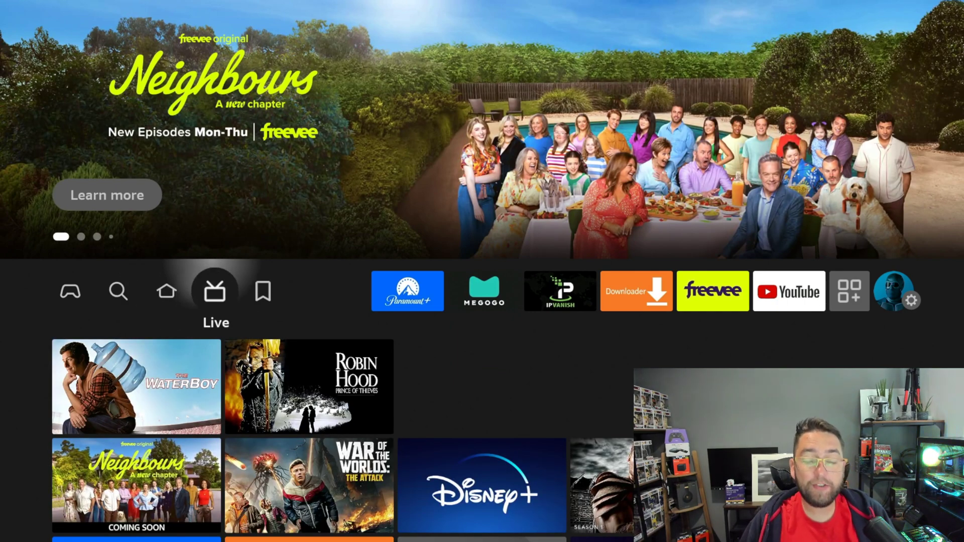
key(Right)
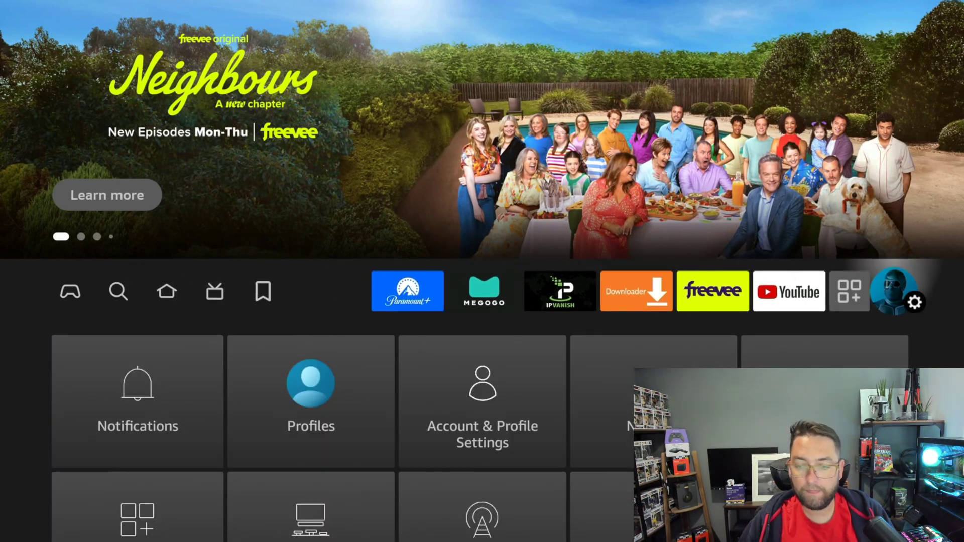
key(Down)
key(Right)
key(Right)
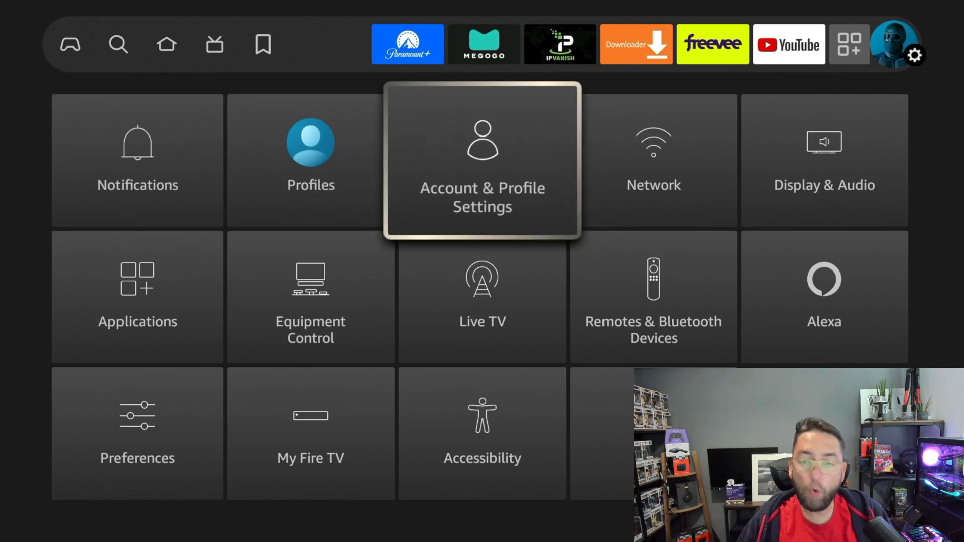
key(Down)
key(Down)
key(Left)
key(Left)
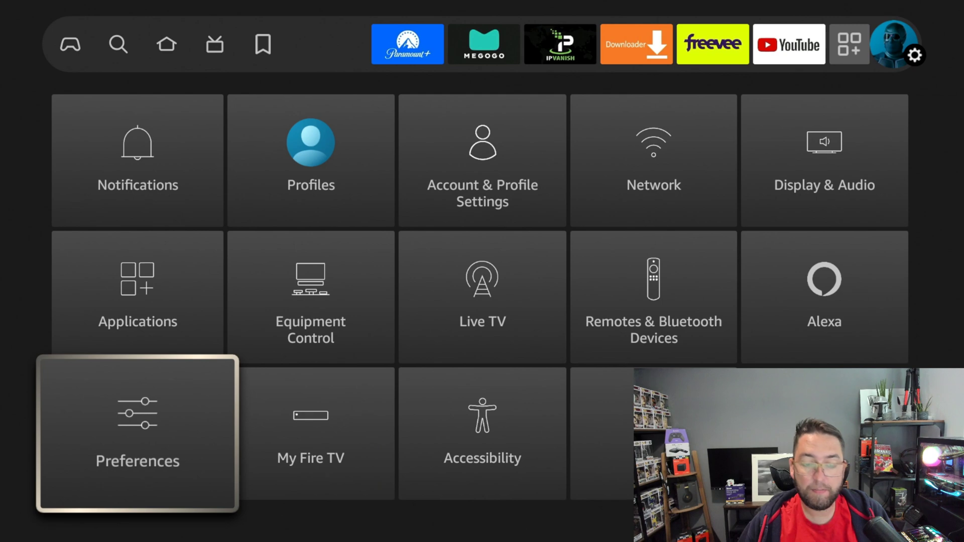
key(Return)
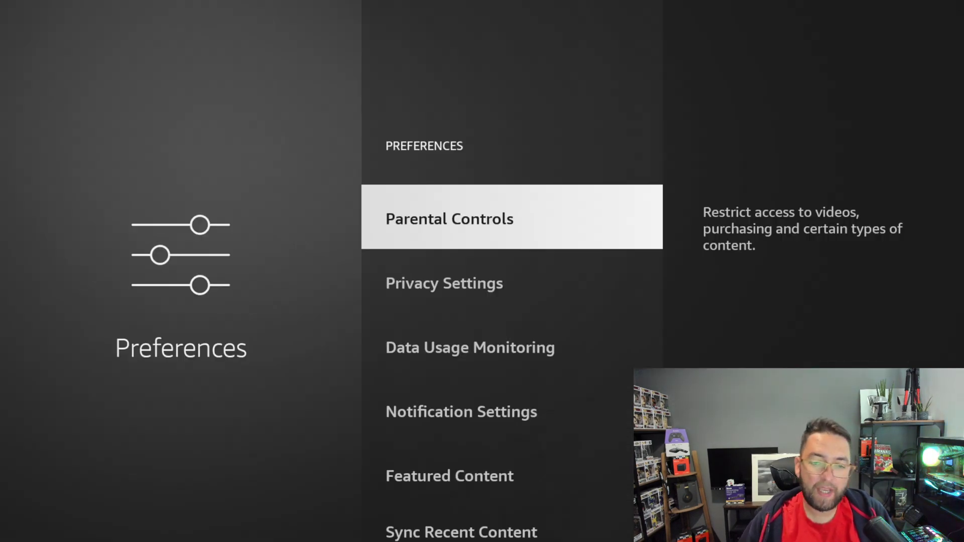
key(Return)
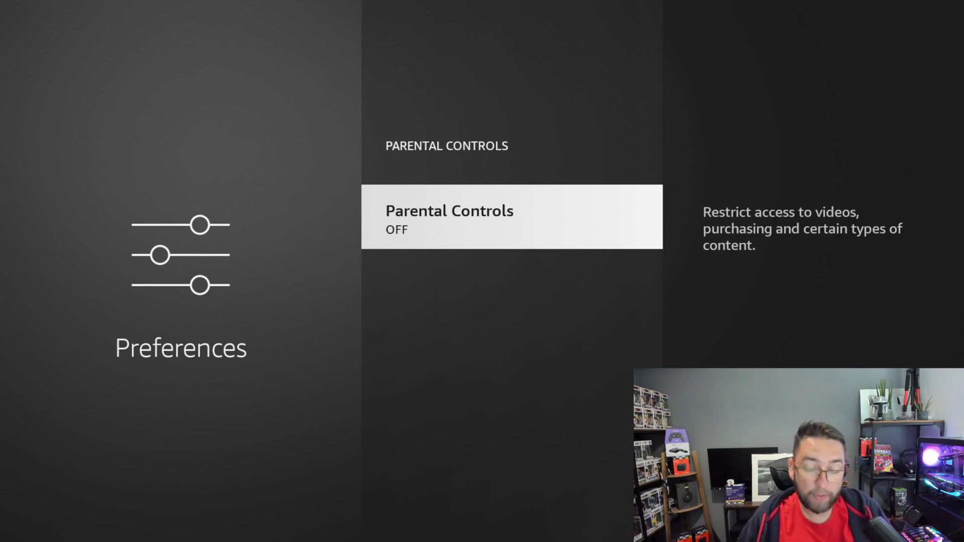
Step: Turn Parental Controls ON by entering the PIN
key(Return)
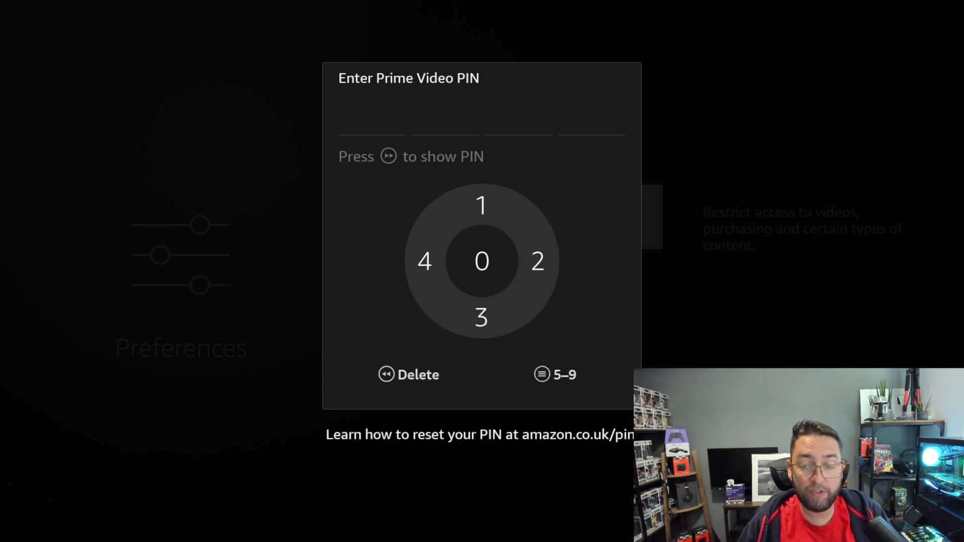
key(Return)
key(Menu)
key(Return)
key(Return)
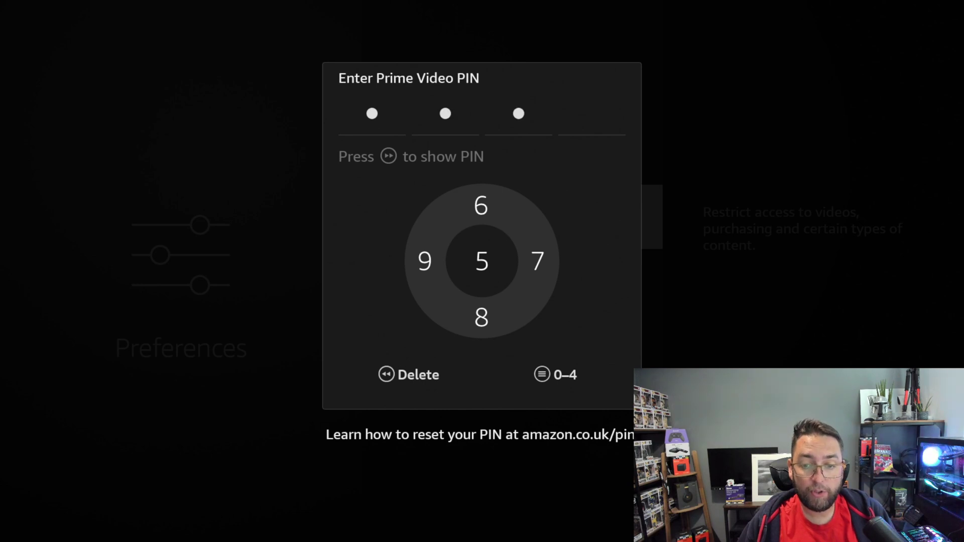
key(Menu)
key(Return)
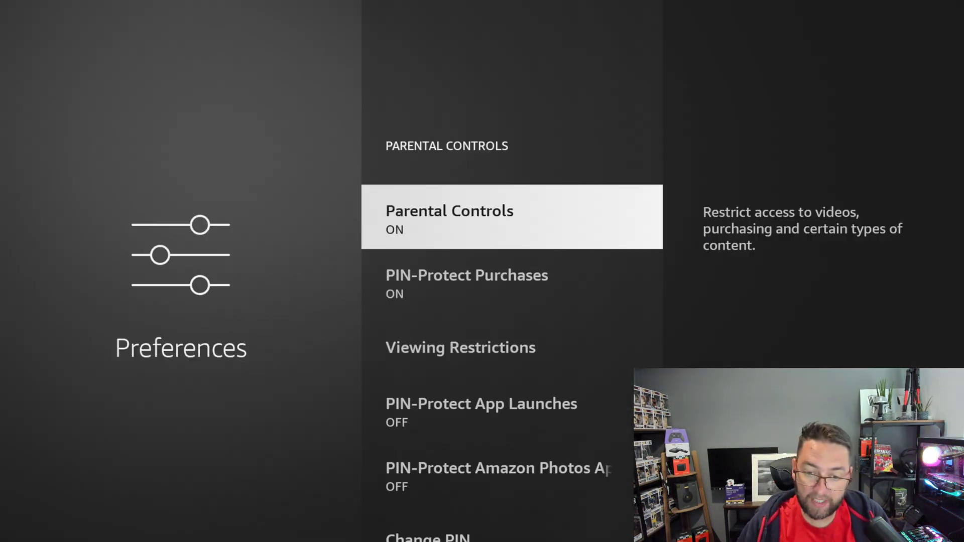
Step: Set PIN-Protect App Launches to ON
key(Down)
key(Down)
key(Down)
key(Down)
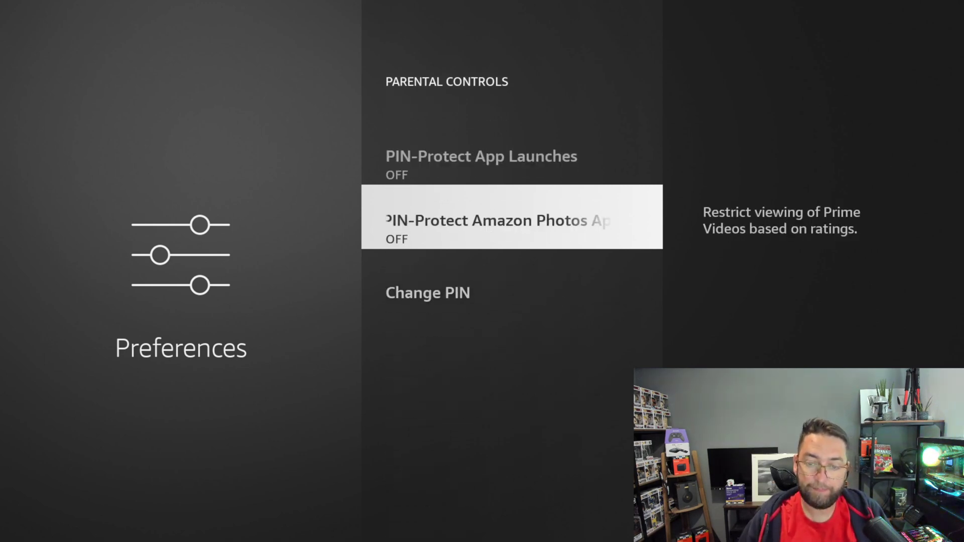
key(Up)
key(Return)
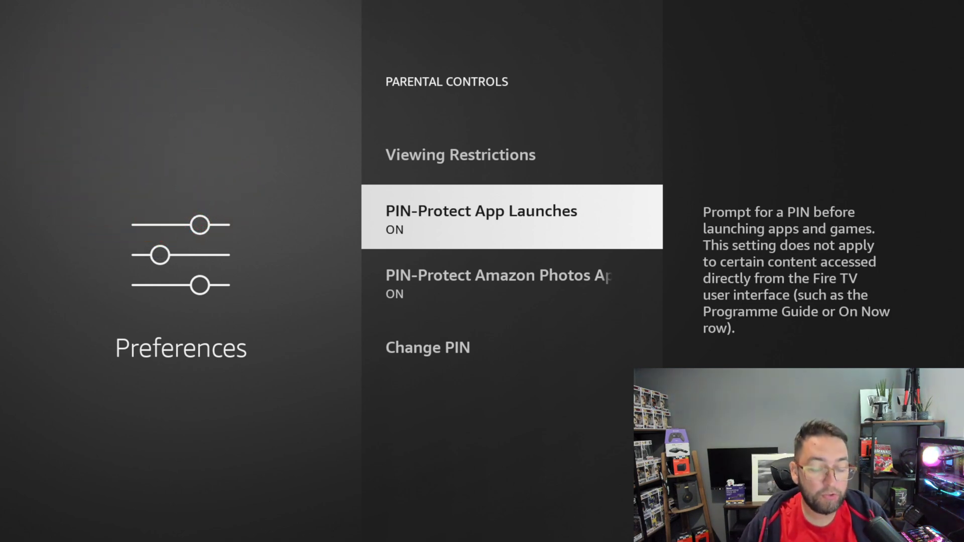
key(Up)
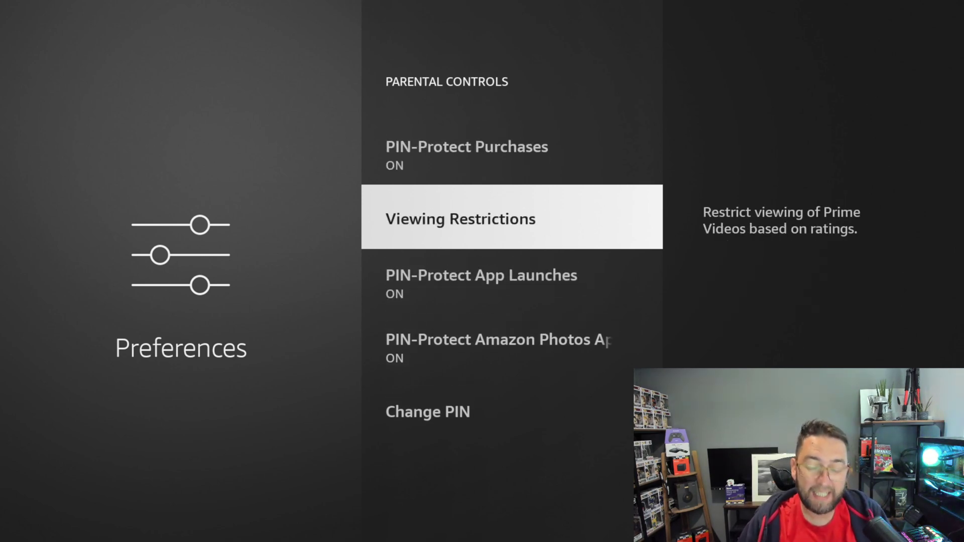
Step: Launch IPVanish from Home and unlock it with the PIN, then go back Home
key(Home)
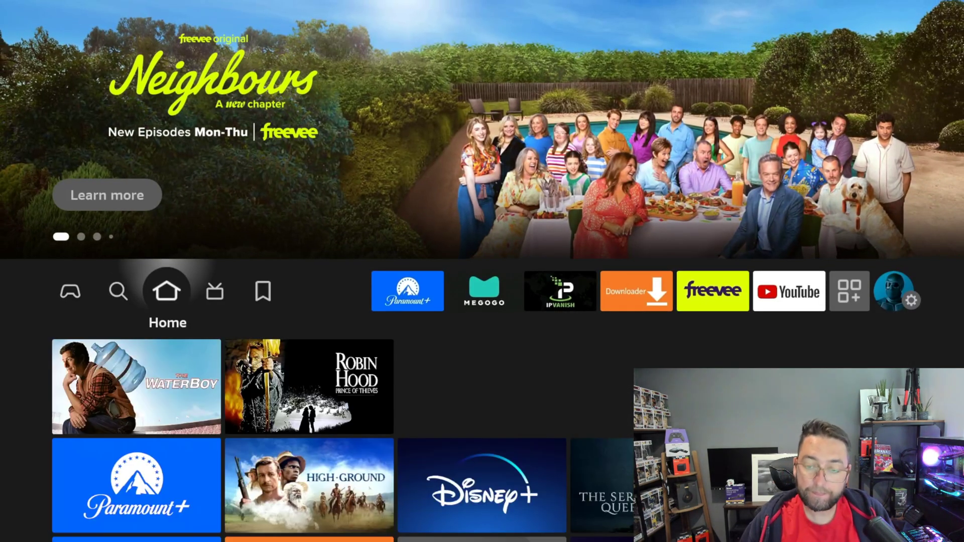
key(Right)
key(Right)
key(Right)
key(Right)
key(Right)
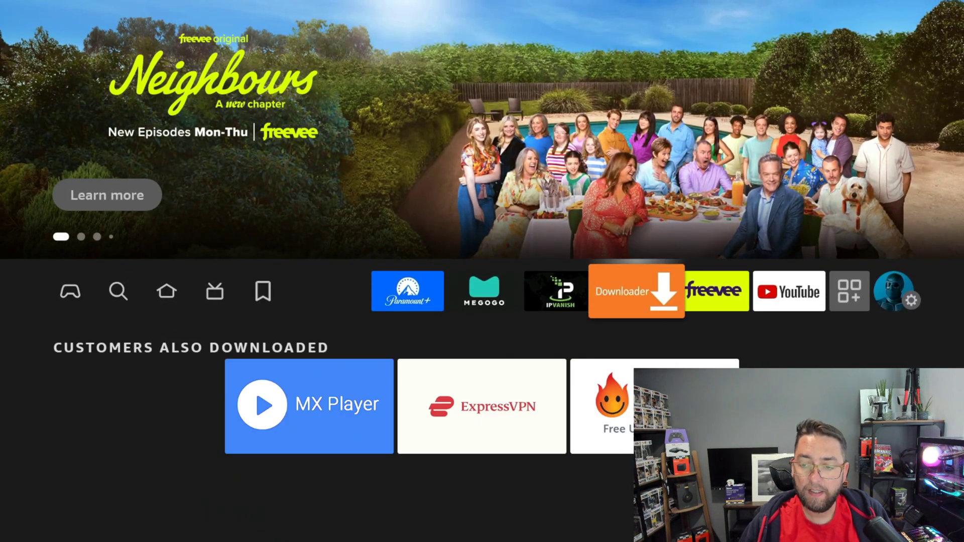
key(Return)
key(Up)
key(Menu)
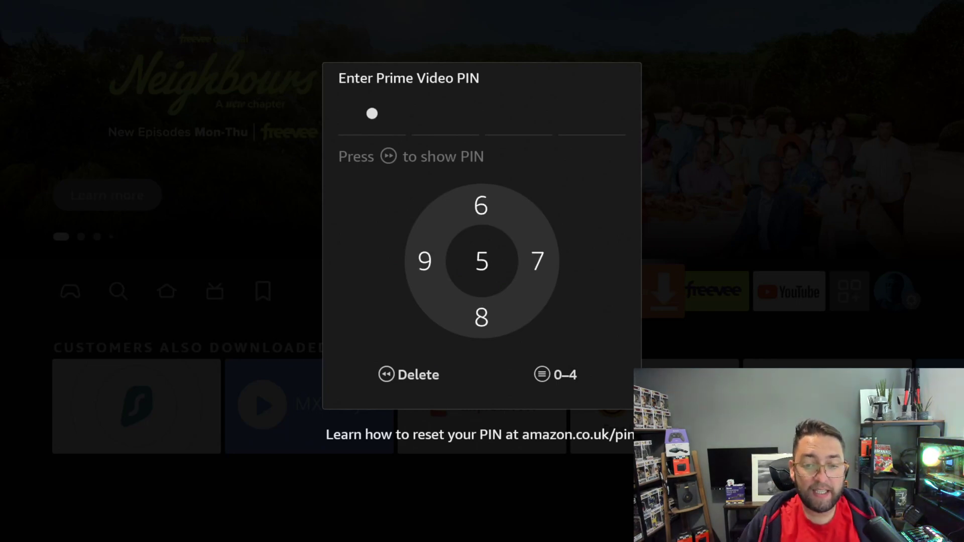
key(Up)
key(Up)
key(Menu)
key(Up)
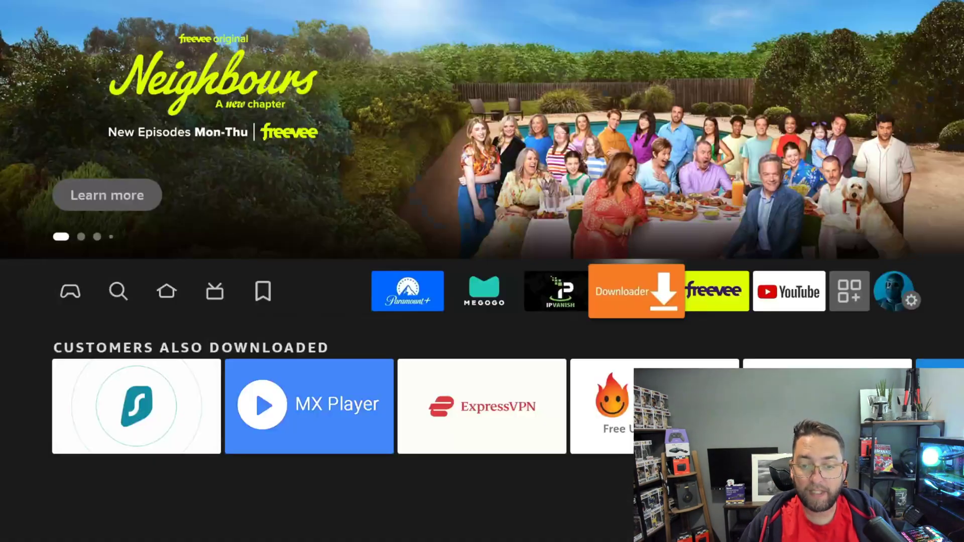
key(Home)
key(Home)
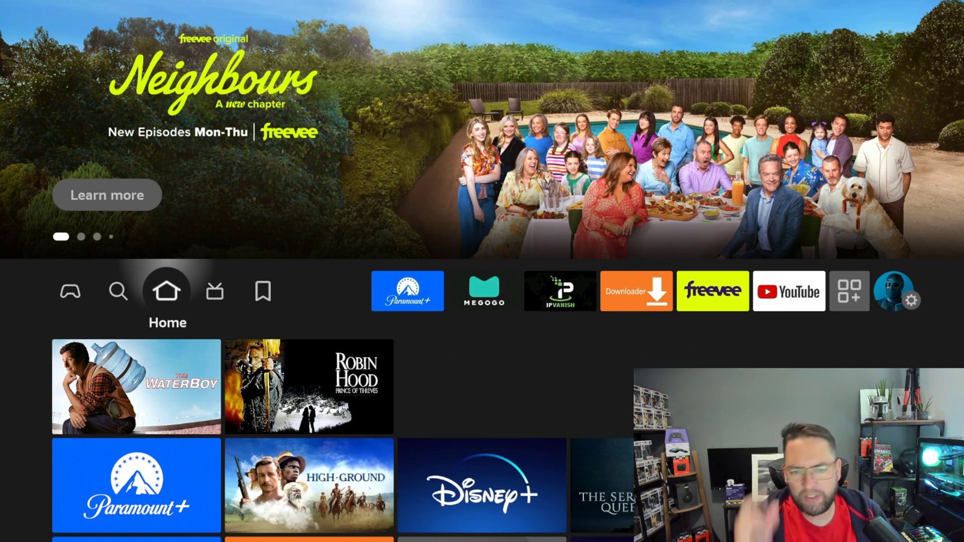
Step: Launch YouTube to show it also asks for the PIN, then dismiss the prompt
key(Right)
key(Right)
key(Right)
key(Right)
key(Right)
key(Right)
key(Right)
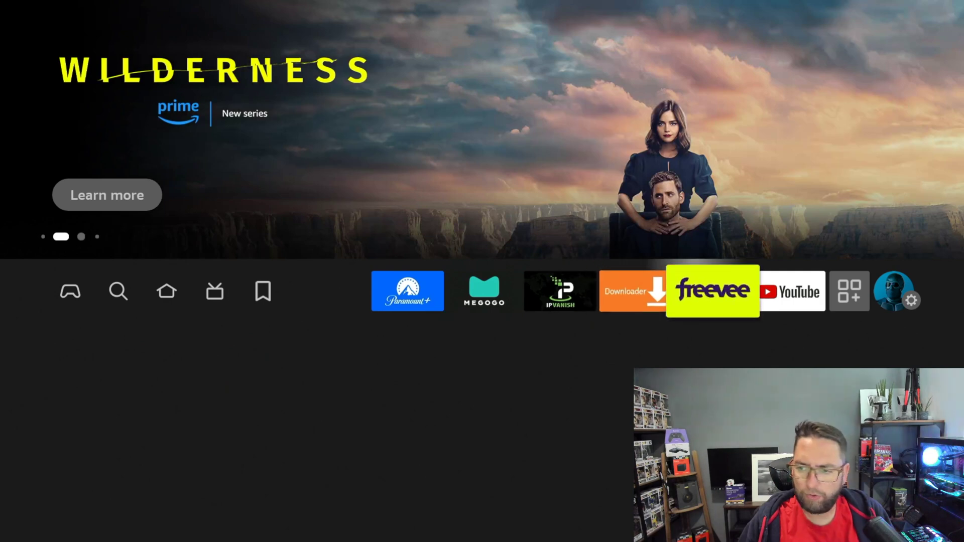
key(Right)
key(Return)
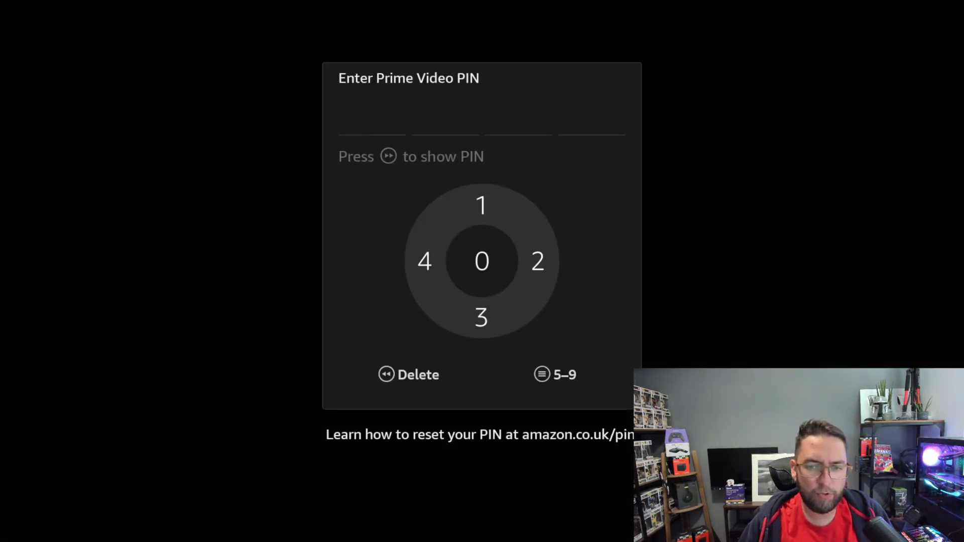
key(Home)
key(Right)
key(Right)
key(Right)
key(Right)
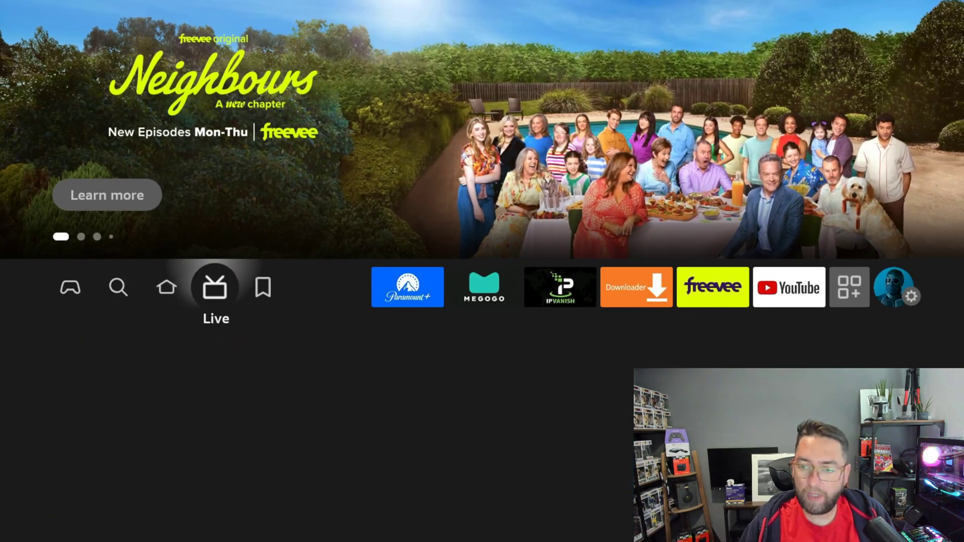
key(Right)
key(Right)
key(Right)
key(Right)
key(Right)
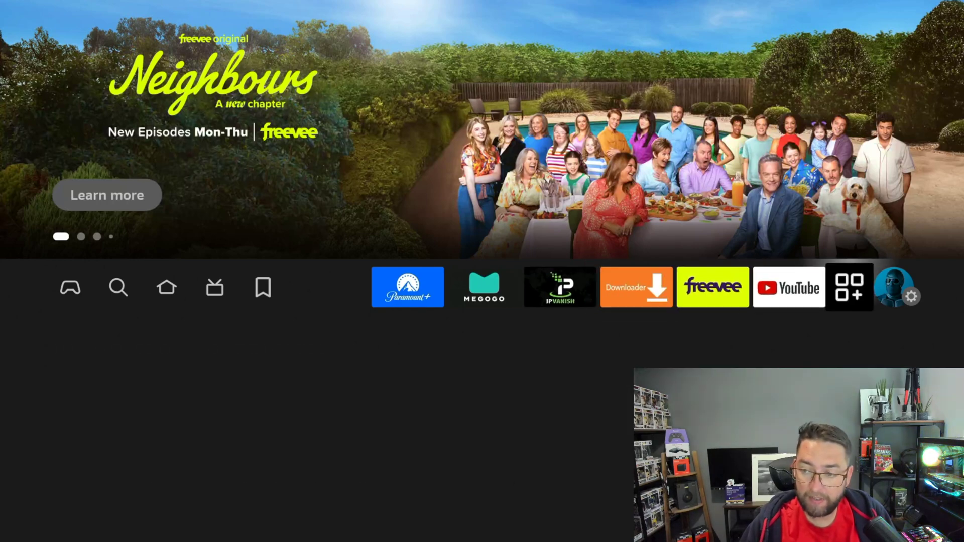
key(Left)
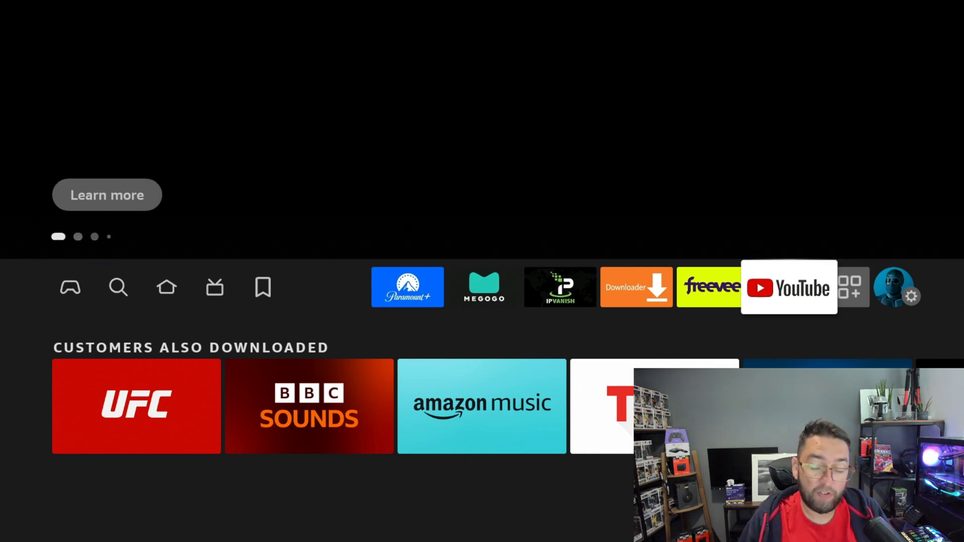
Step: Open Settings > Preferences, unlocking it with the PIN
key(Right)
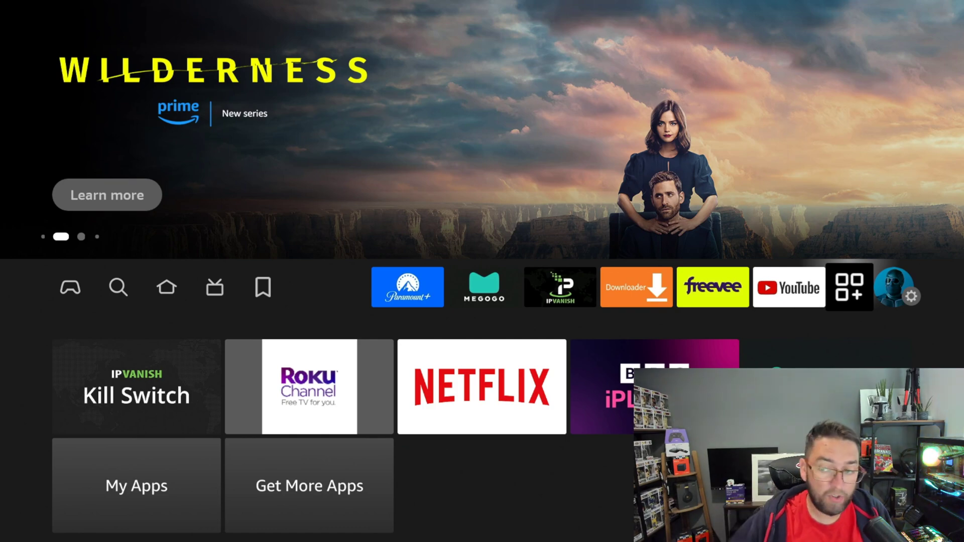
key(Right)
key(Down)
key(Down)
key(Down)
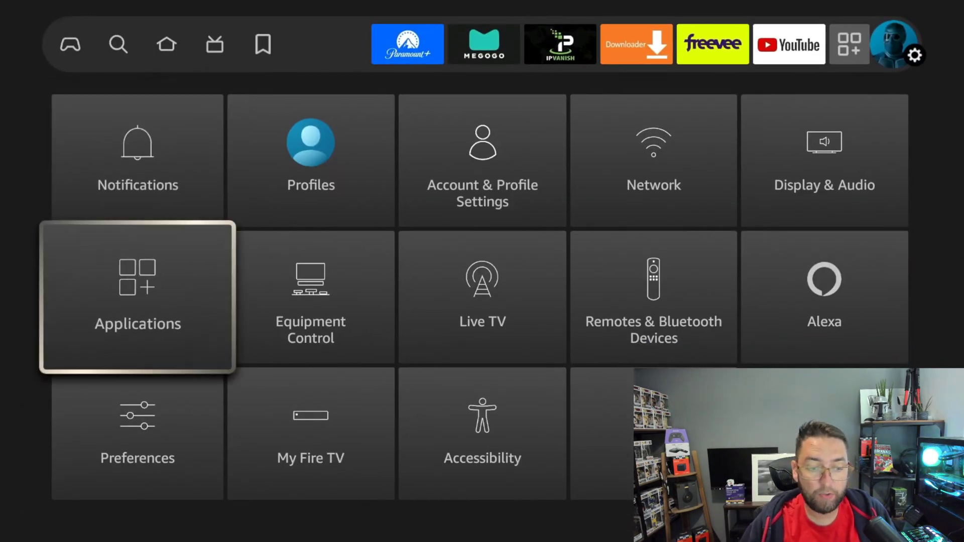
key(Return)
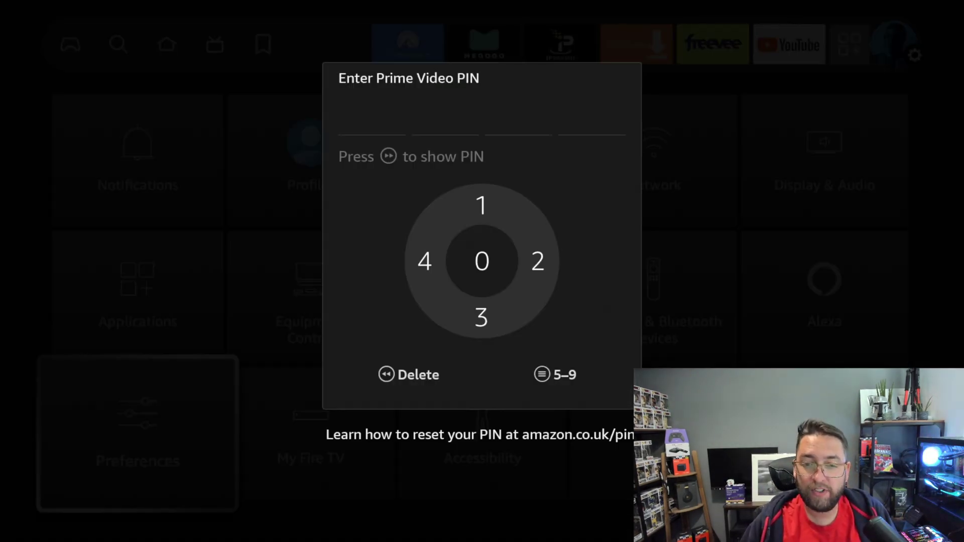
key(Up)
key(Menu)
key(Up)
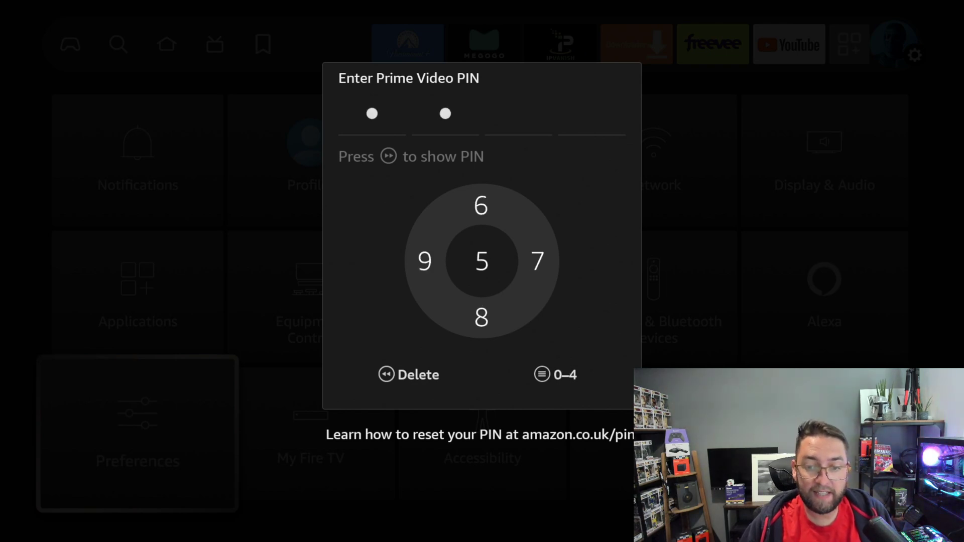
key(Up)
key(Menu)
key(Up)
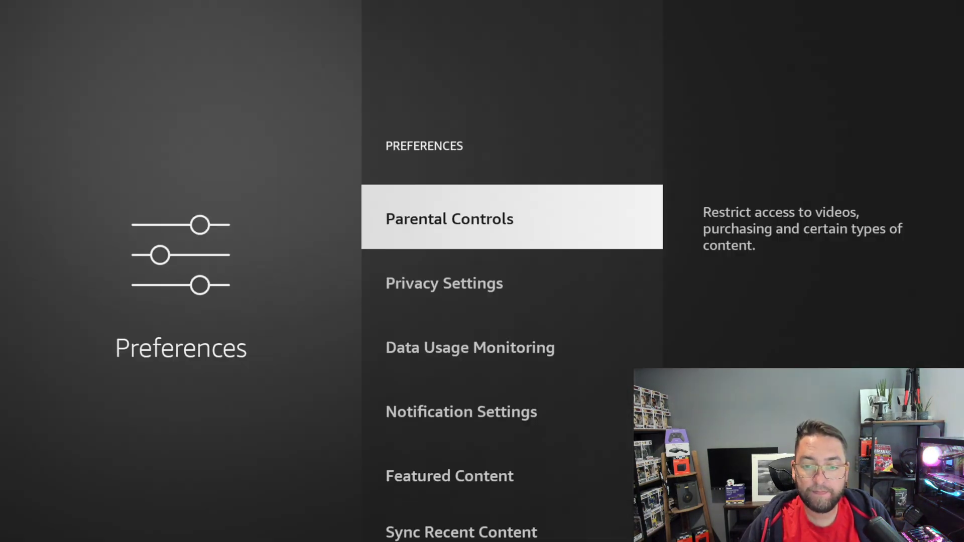
Step: Switch Parental Controls OFF, confirm with the PIN, and return Home
key(Return)
key(Return)
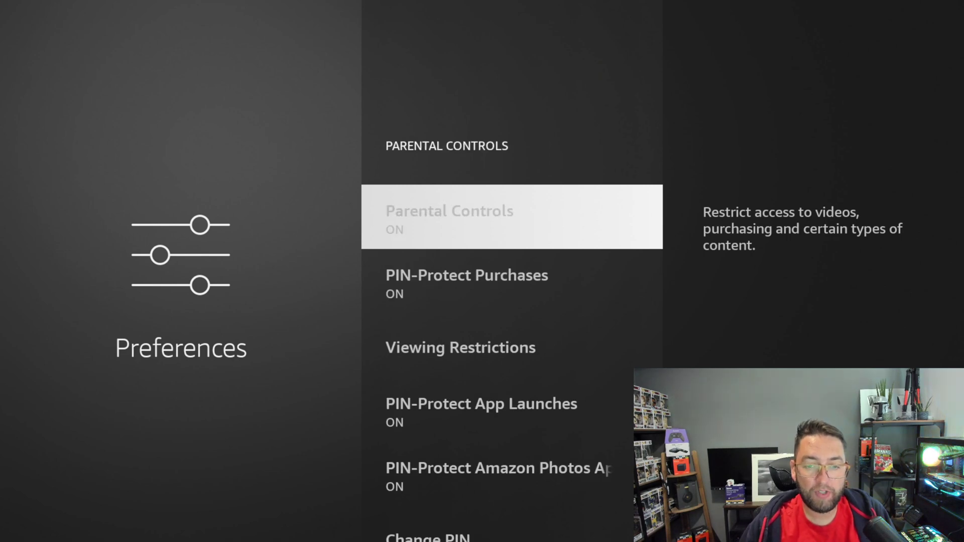
key(Menu)
key(Return)
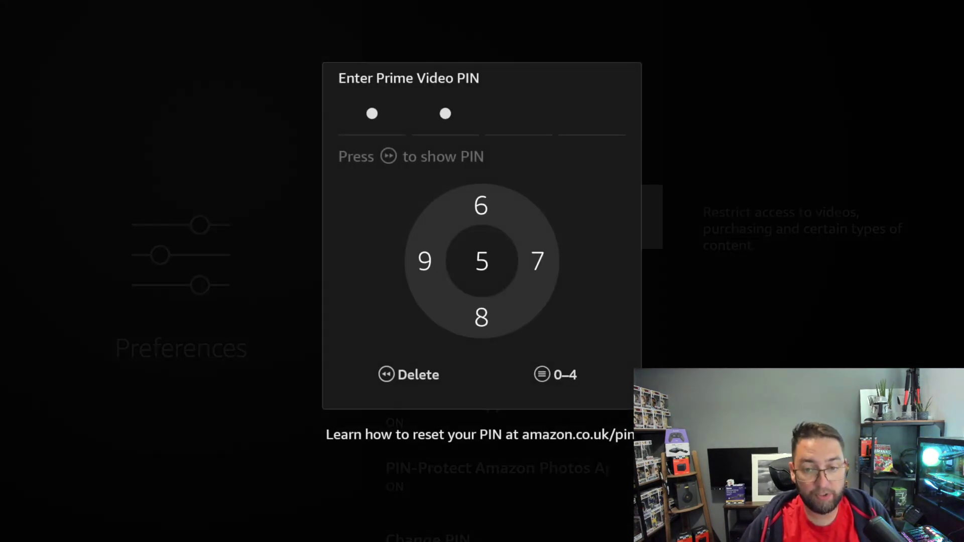
key(Return)
key(Menu)
key(Return)
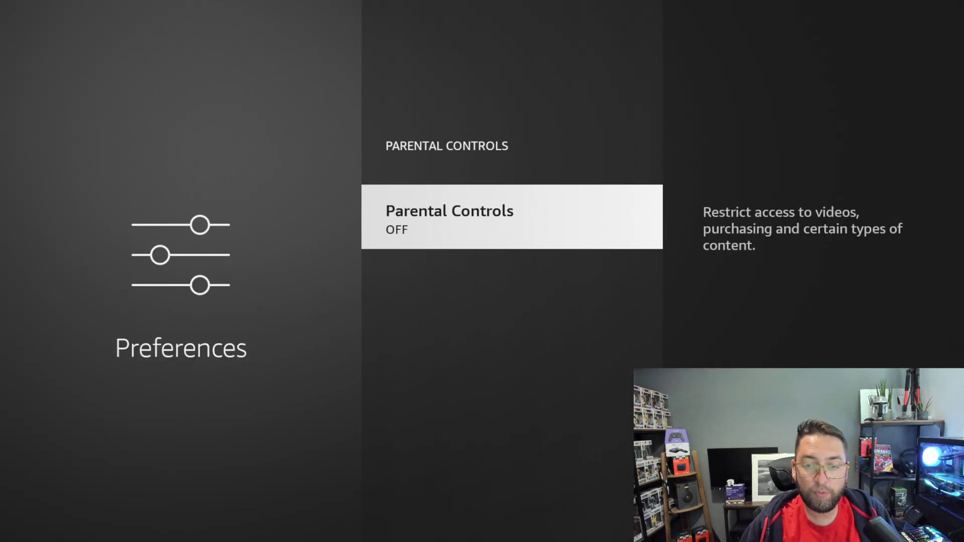
key(Home)
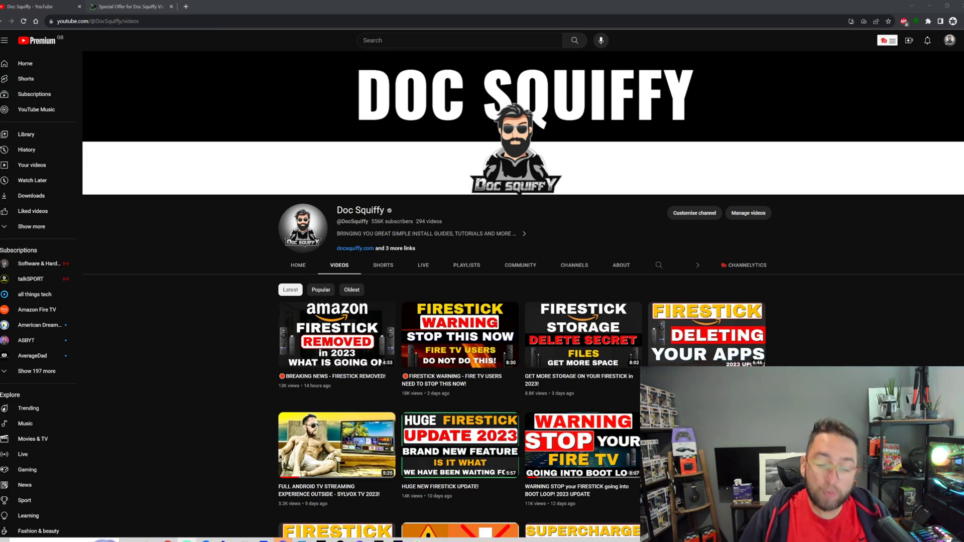
Step: Scroll through the channel's Videos tab, then switch to the IPVanish Special Offer tab
mouse_move(306, 360)
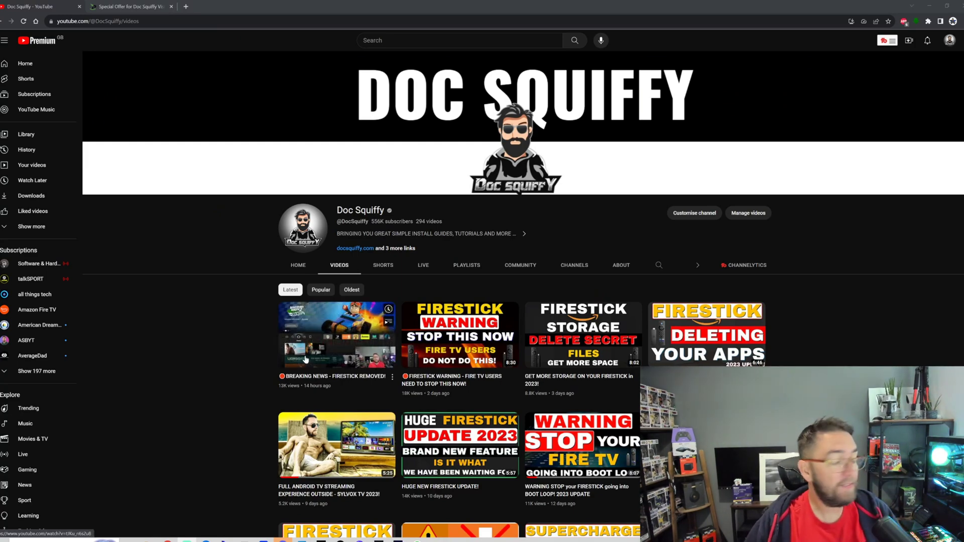
scroll(306, 360, down, 5)
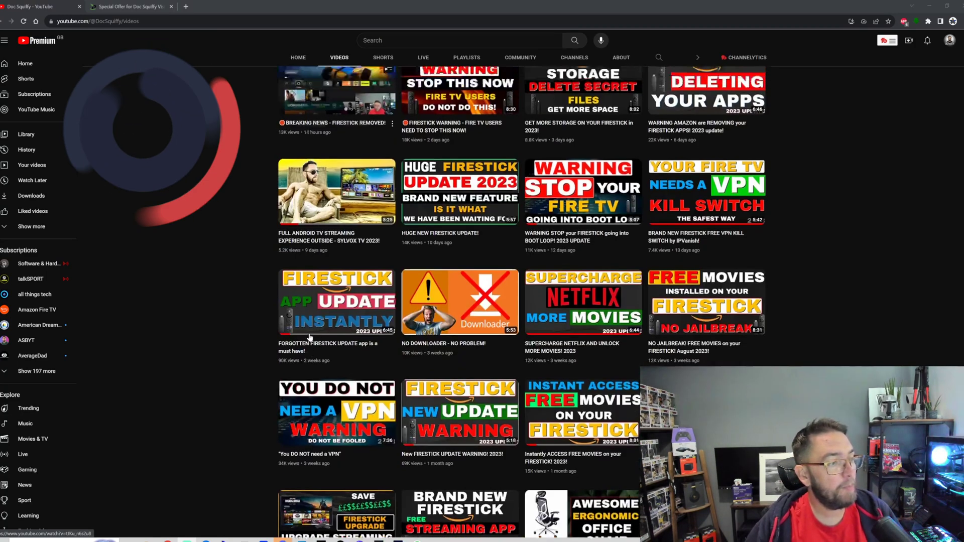
scroll(345, 332, up, 4)
scroll(345, 331, down, 8)
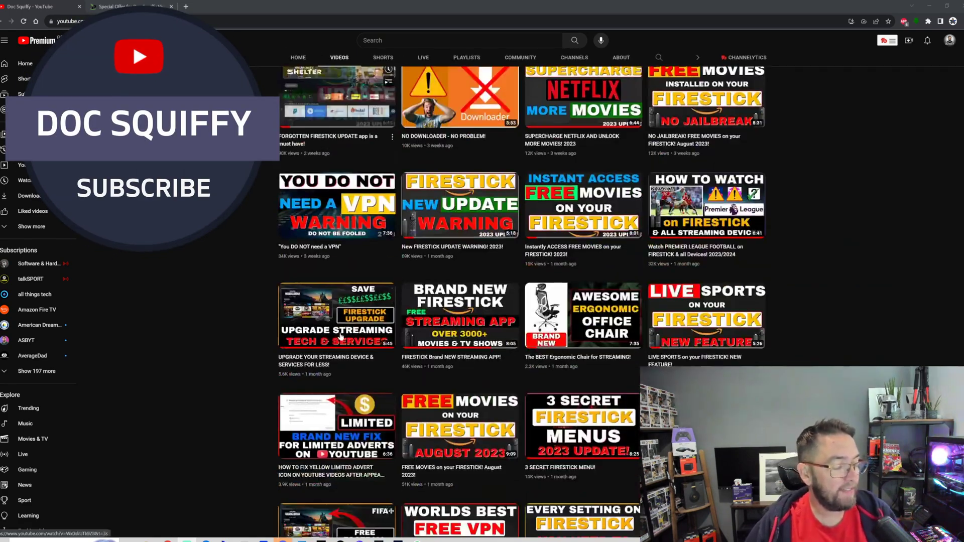
scroll(338, 336, down, 5)
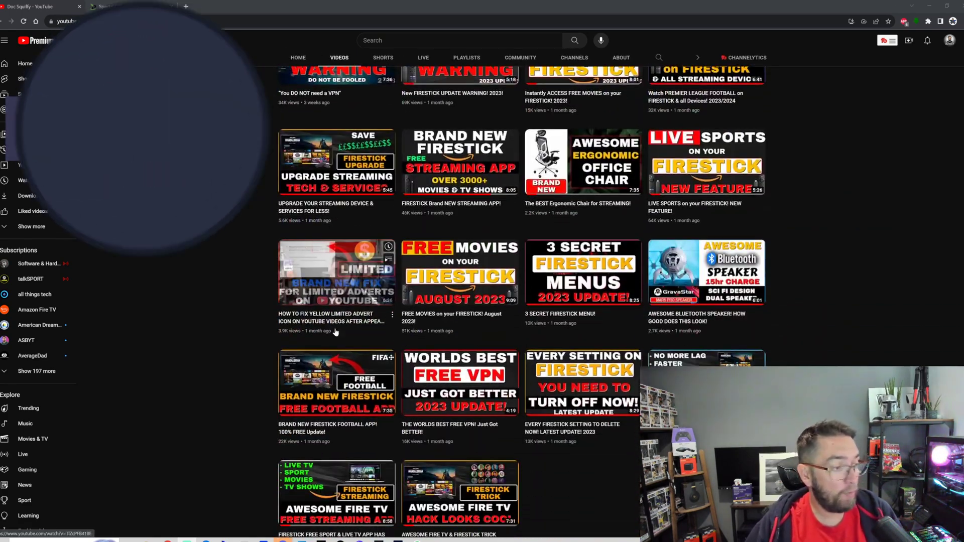
scroll(335, 330, down, 10)
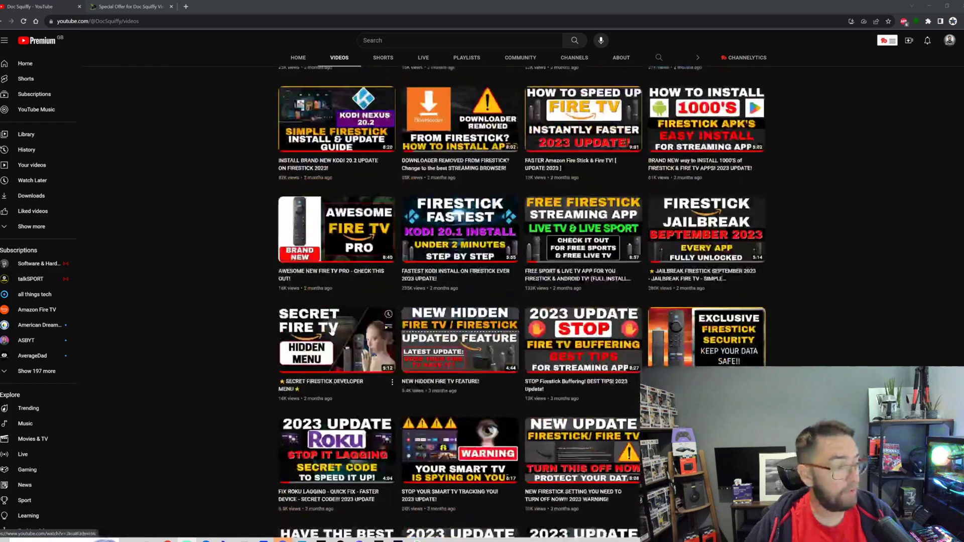
scroll(331, 331, down, 3)
scroll(190, 129, up, 17)
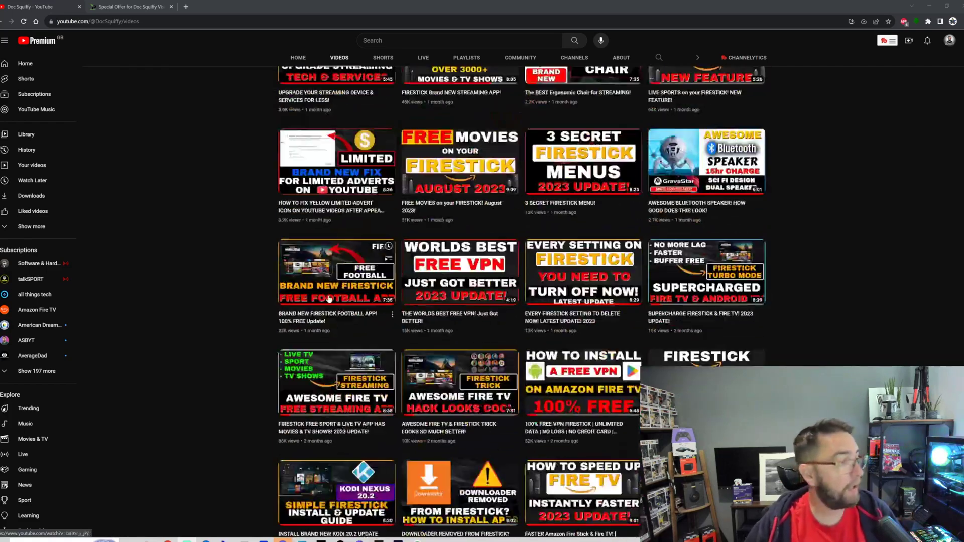
scroll(189, 129, up, 5)
click(130, 6)
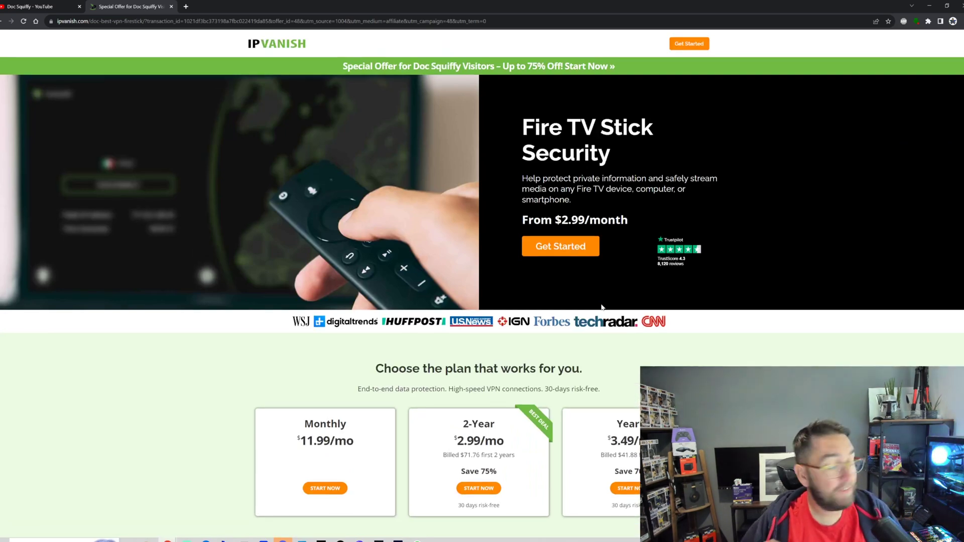
Step: Switch back to the YouTube tab showing the channel's Videos page
click(50, 7)
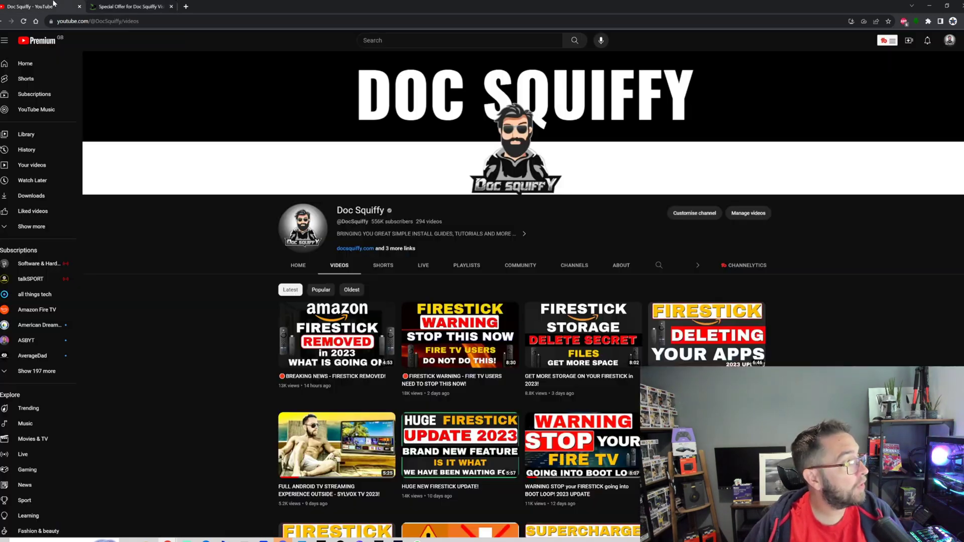